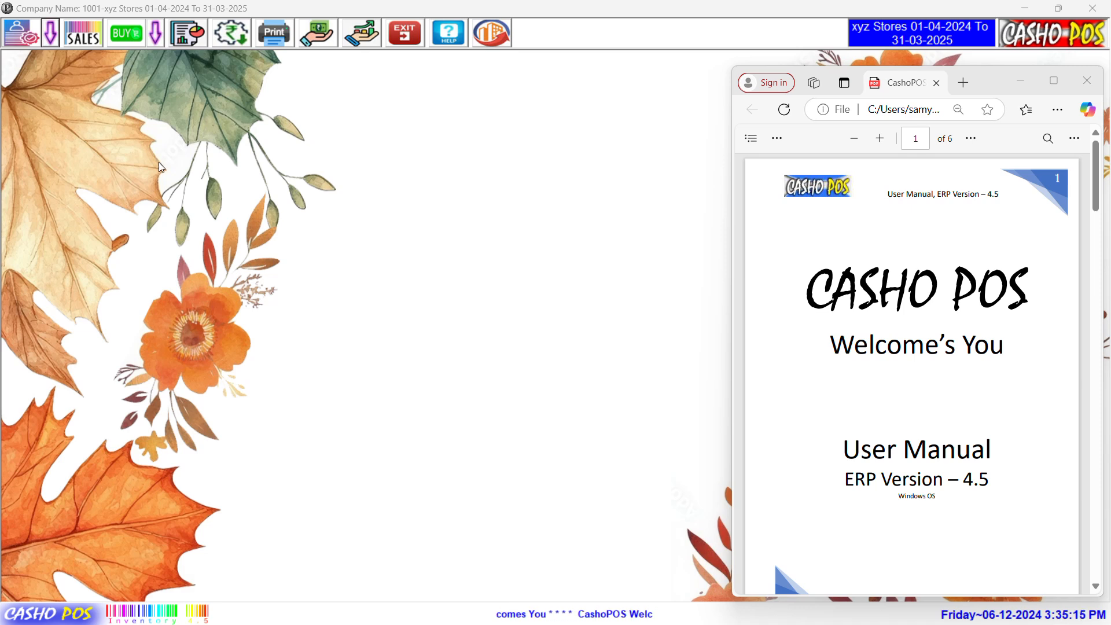
Look up sales bill 6 in Sales Creation to review its details, and close the form.
{"action": "left_click", "coordinate": [81, 33]}
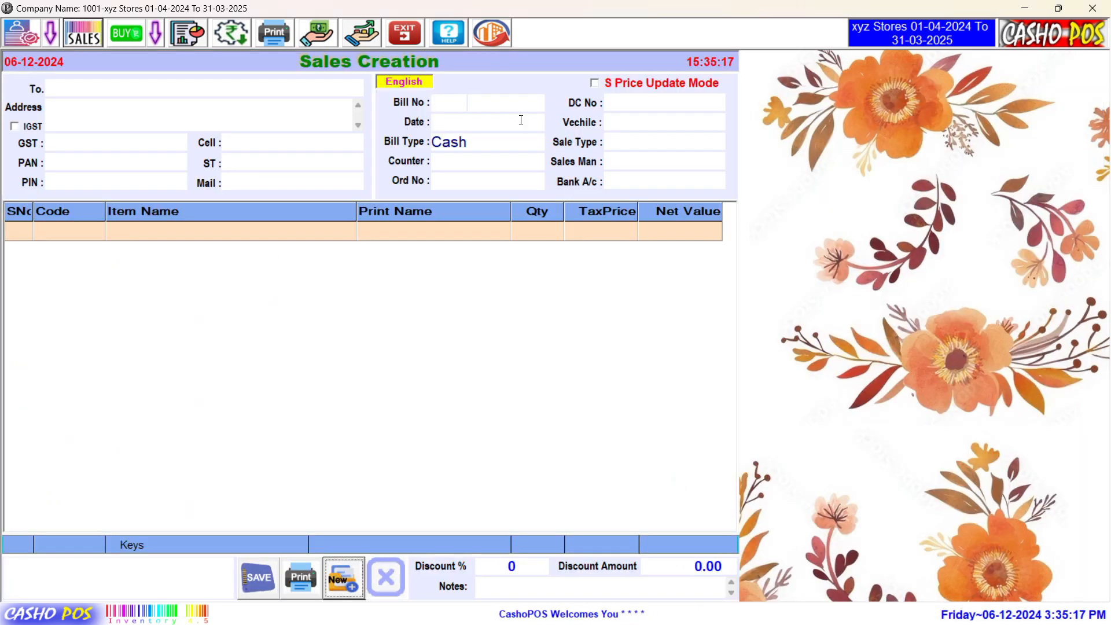
{"action": "type", "text": "6"}
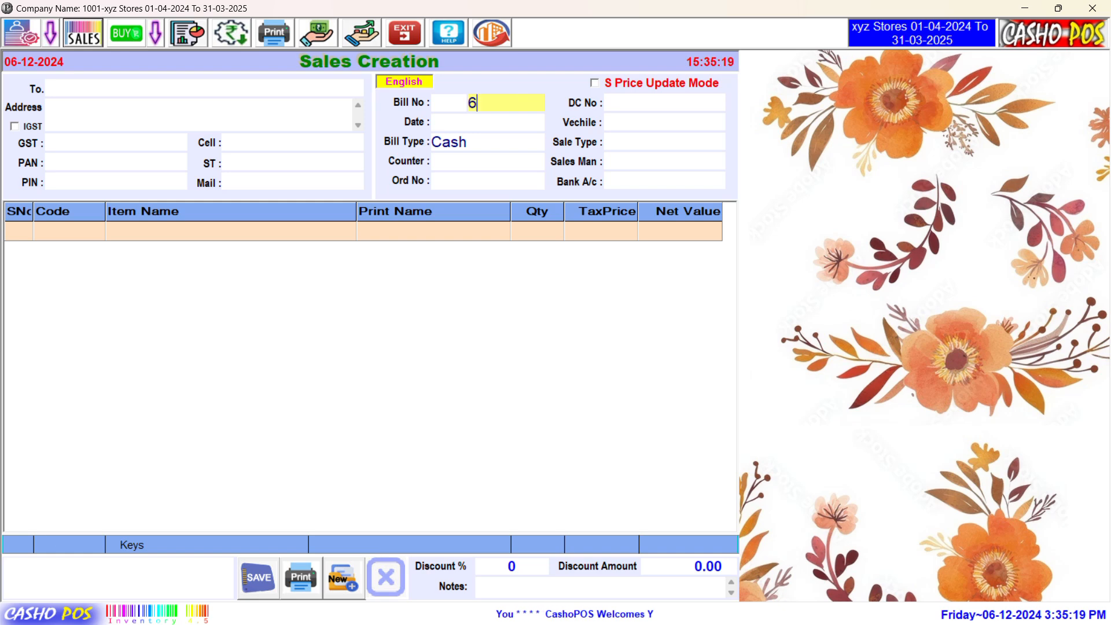
{"action": "key", "text": "Return"}
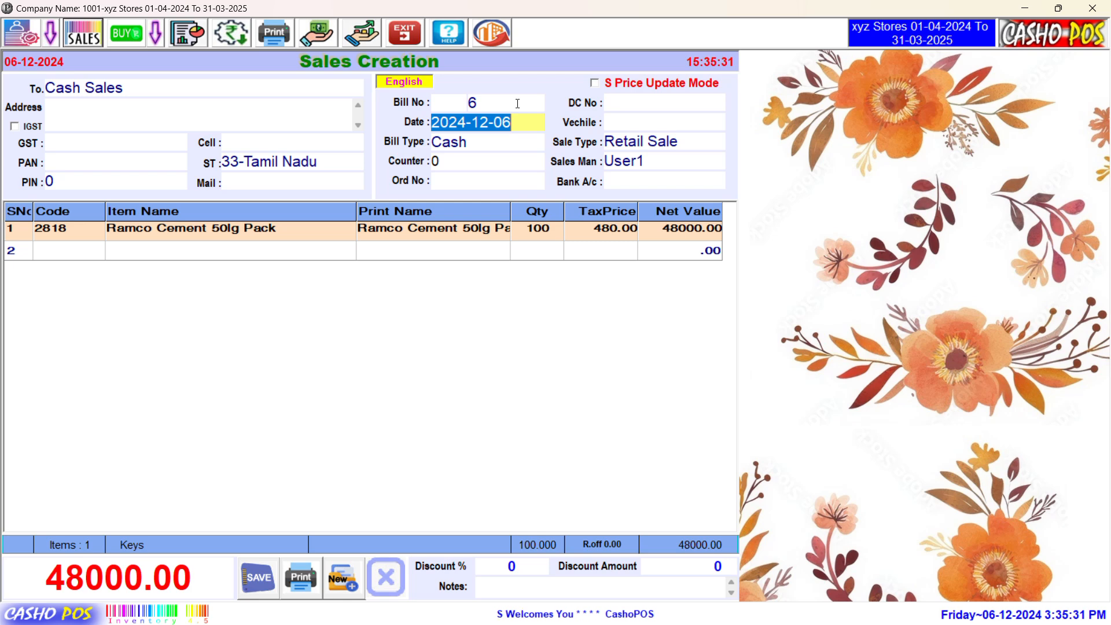
{"action": "left_click", "coordinate": [510, 102]}
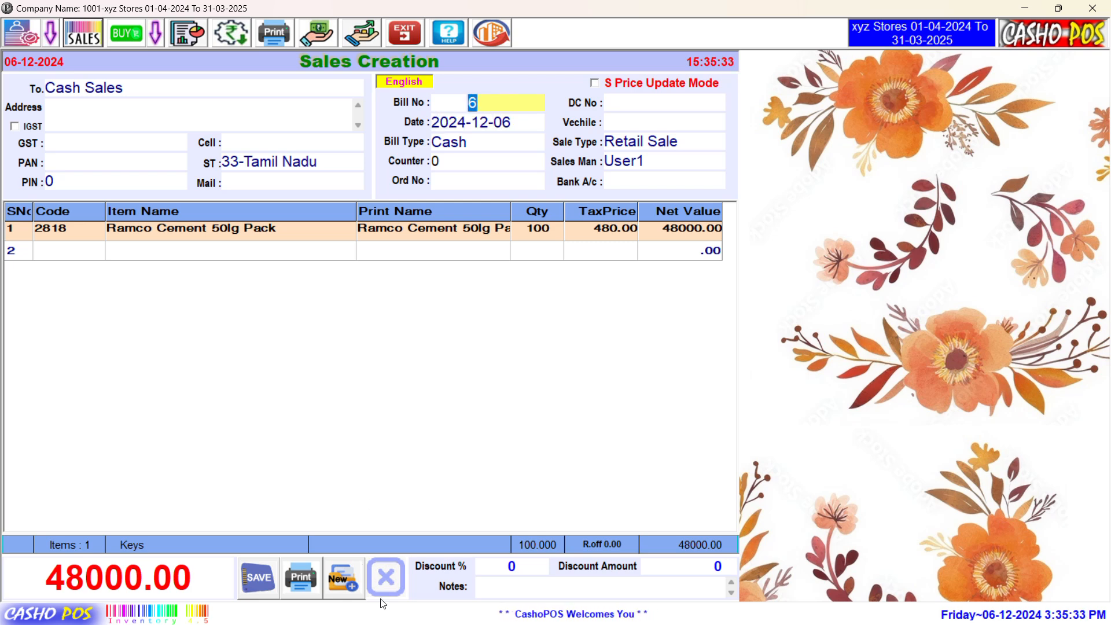
{"action": "left_click", "coordinate": [391, 585]}
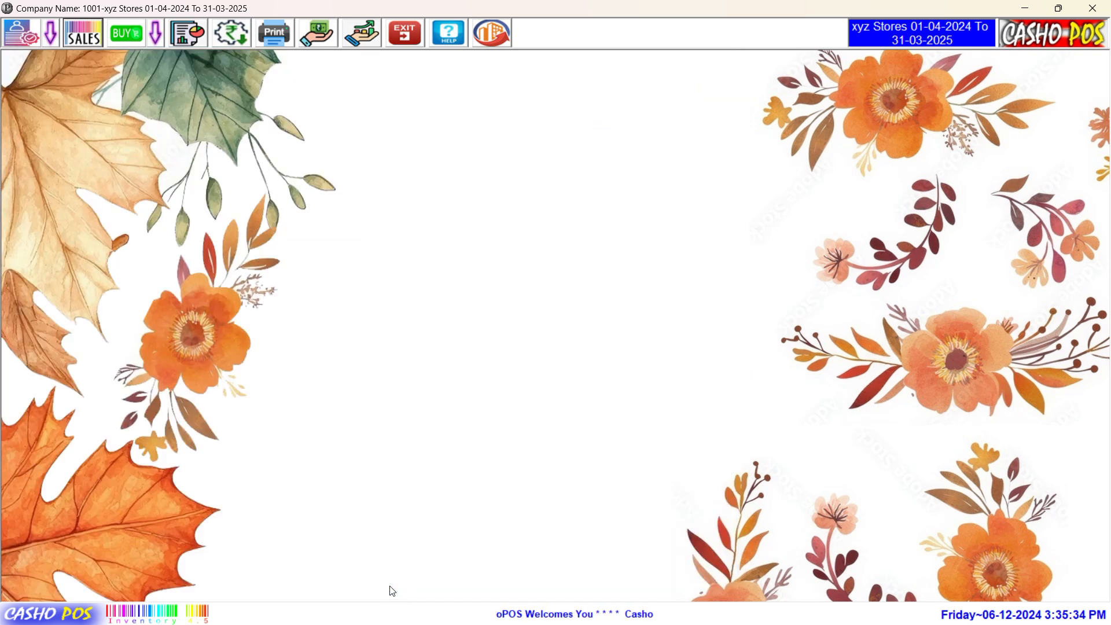
Open the E-Way Bill form and load invoice 6 into it.
{"action": "left_click", "coordinate": [50, 34]}
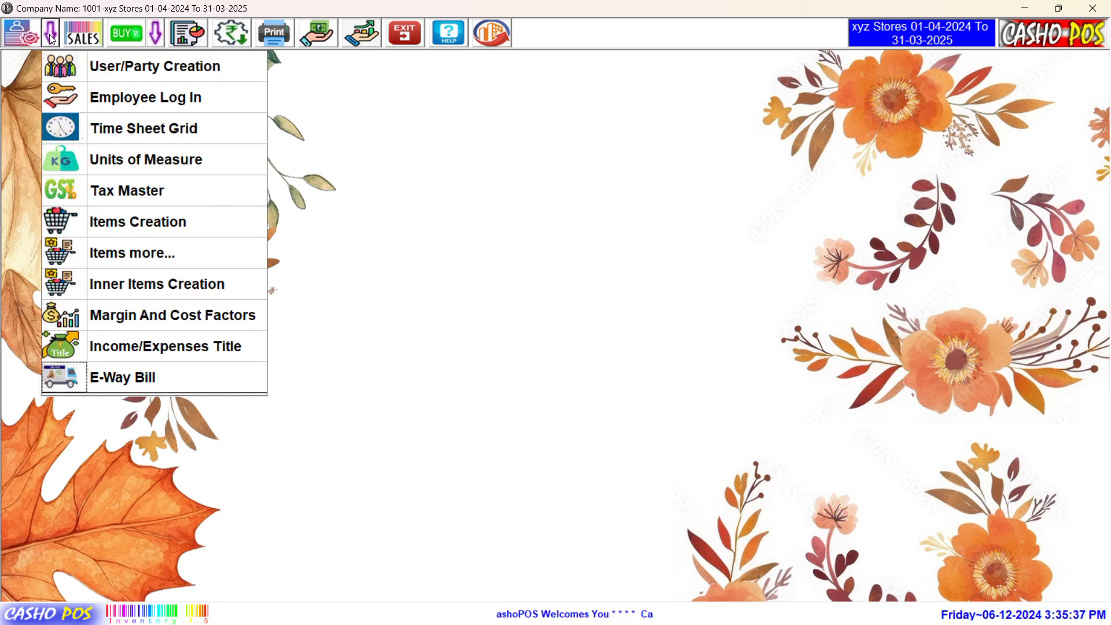
{"action": "left_click", "coordinate": [171, 384]}
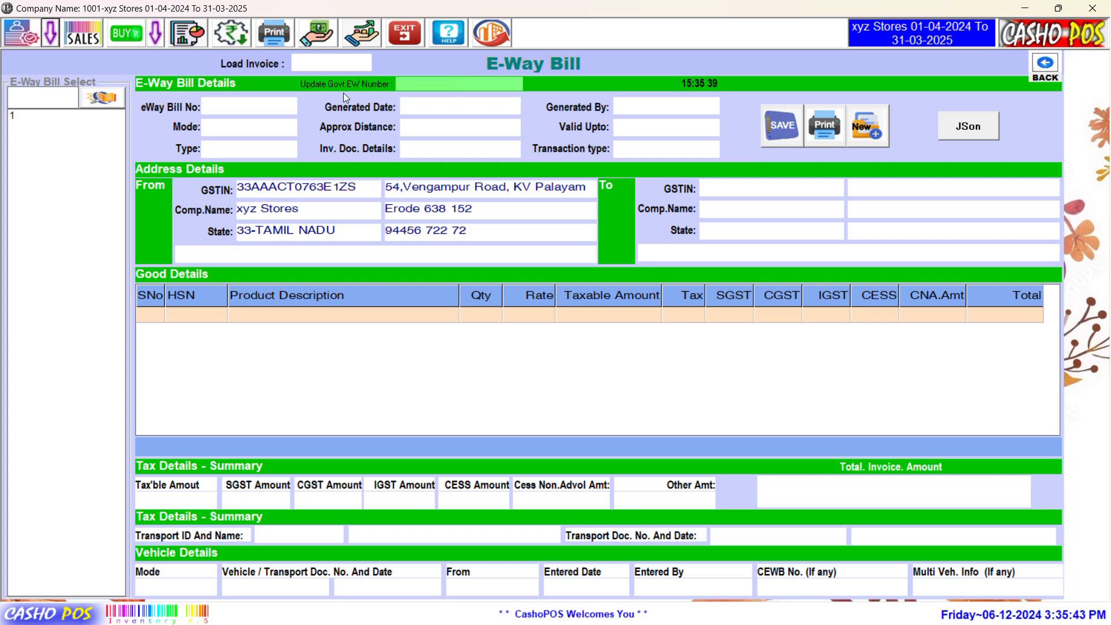
{"action": "left_click", "coordinate": [340, 60]}
{"action": "type", "text": "6"}
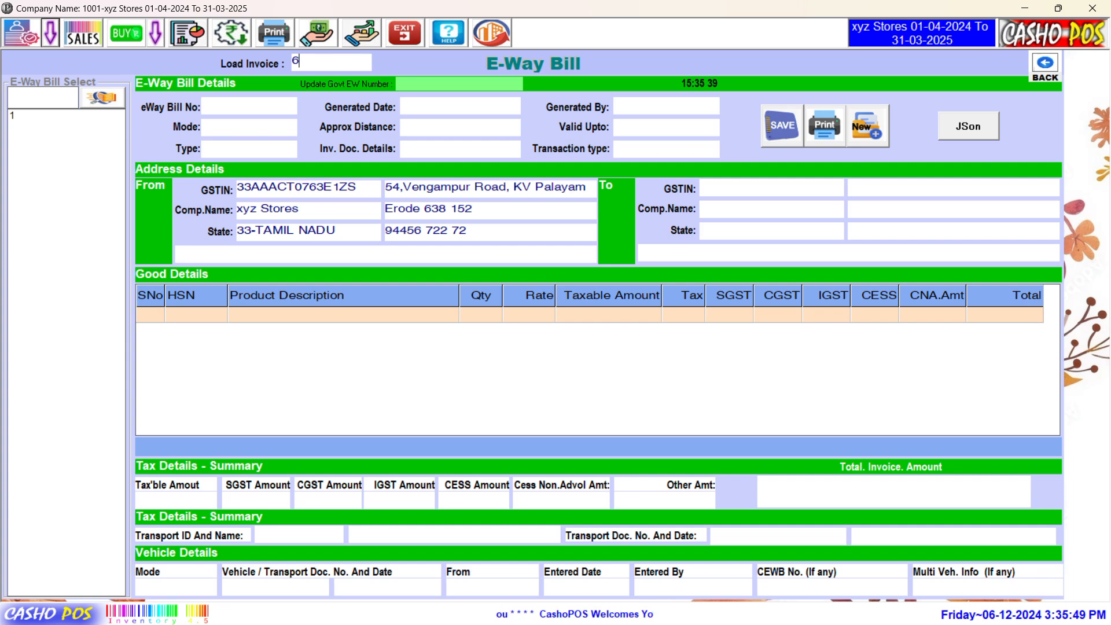
{"action": "key", "text": "Return"}
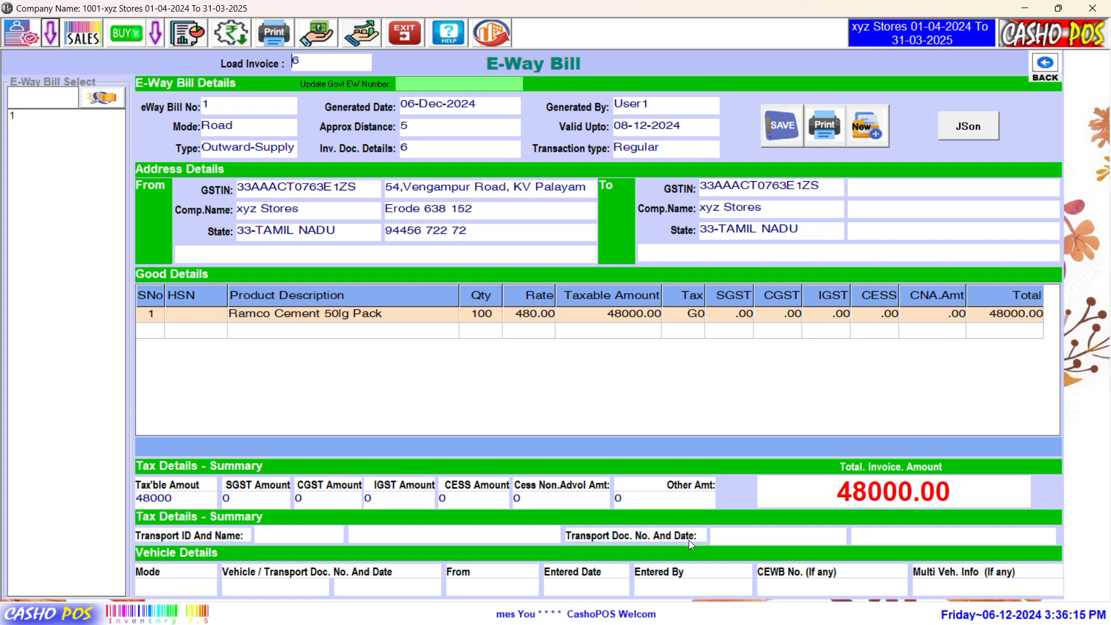
Examine the vehicle details and the SGST and CGST amount fields of the loaded e-way bill.
{"action": "left_click", "coordinate": [194, 588]}
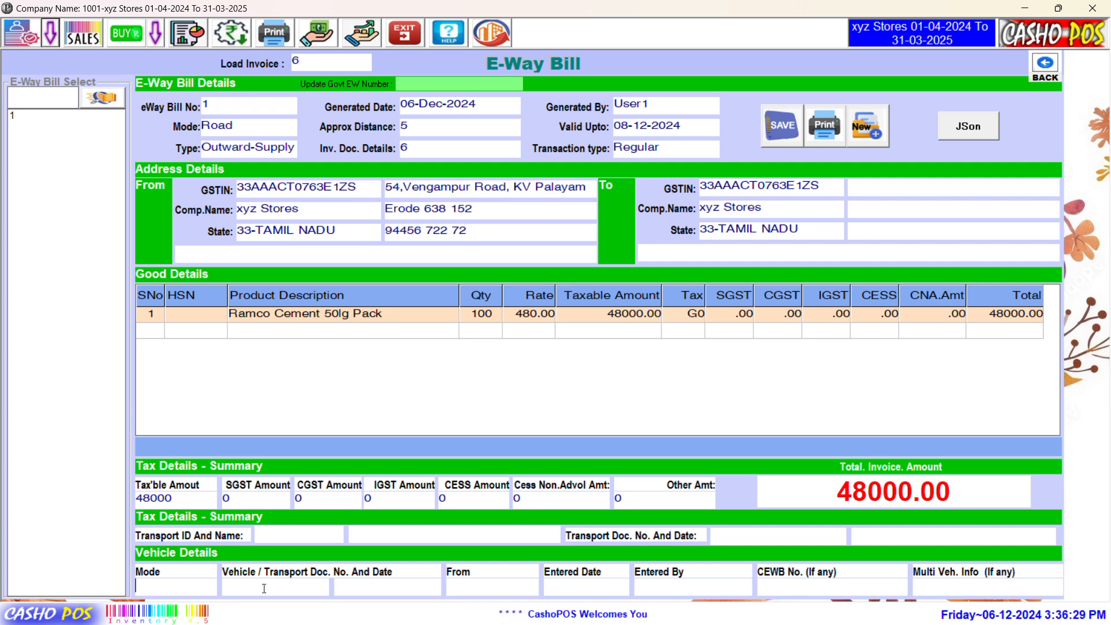
{"action": "left_click", "coordinate": [500, 589]}
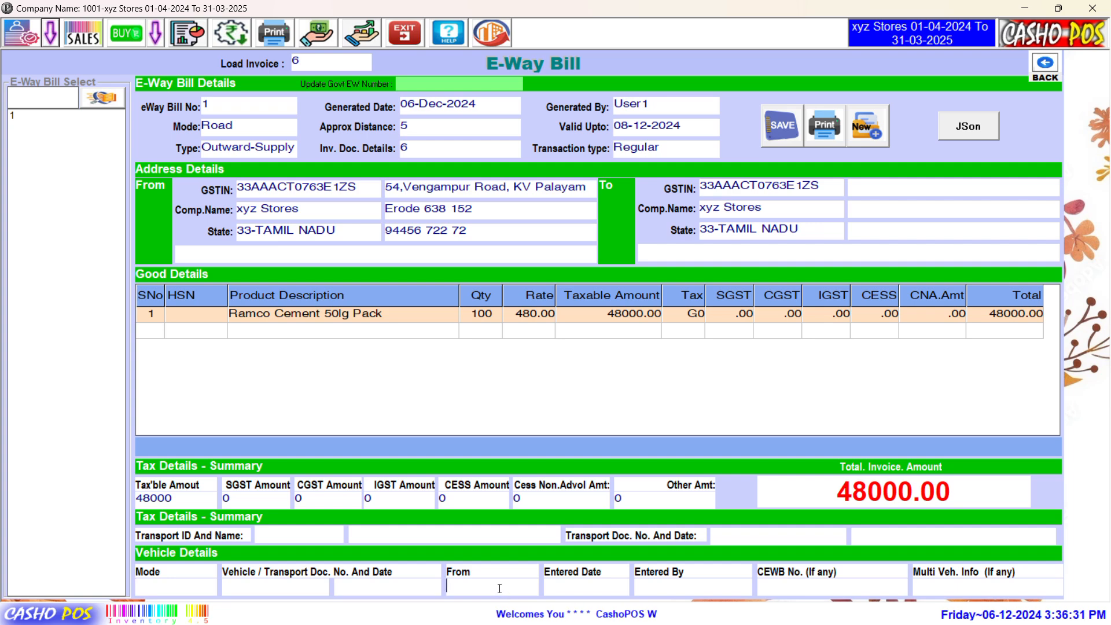
{"action": "left_click", "coordinate": [586, 588]}
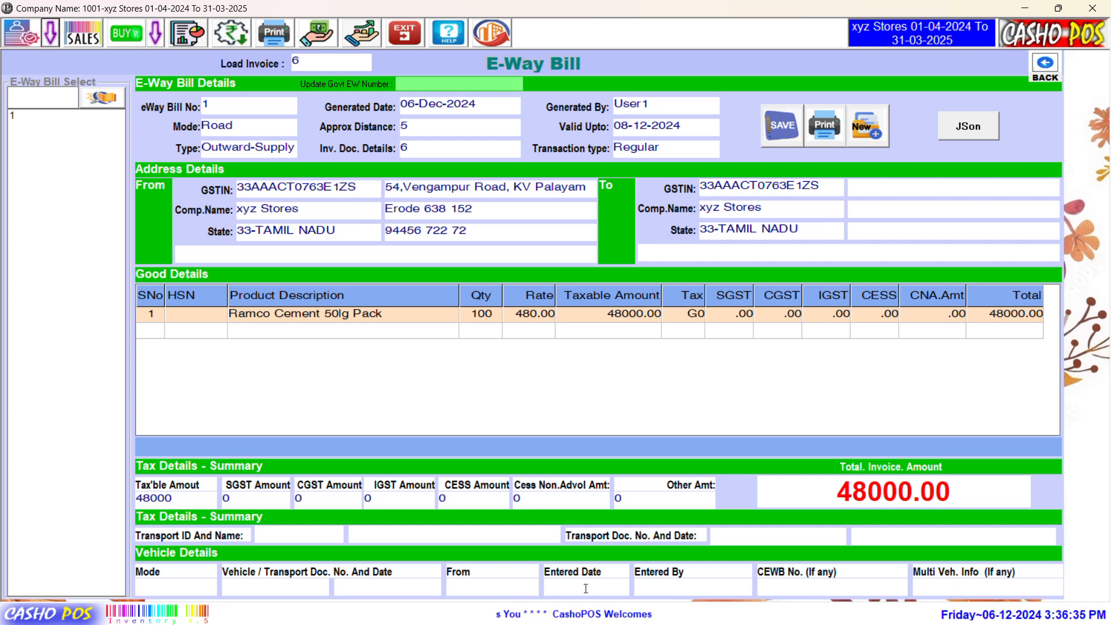
{"action": "left_click", "coordinate": [651, 585]}
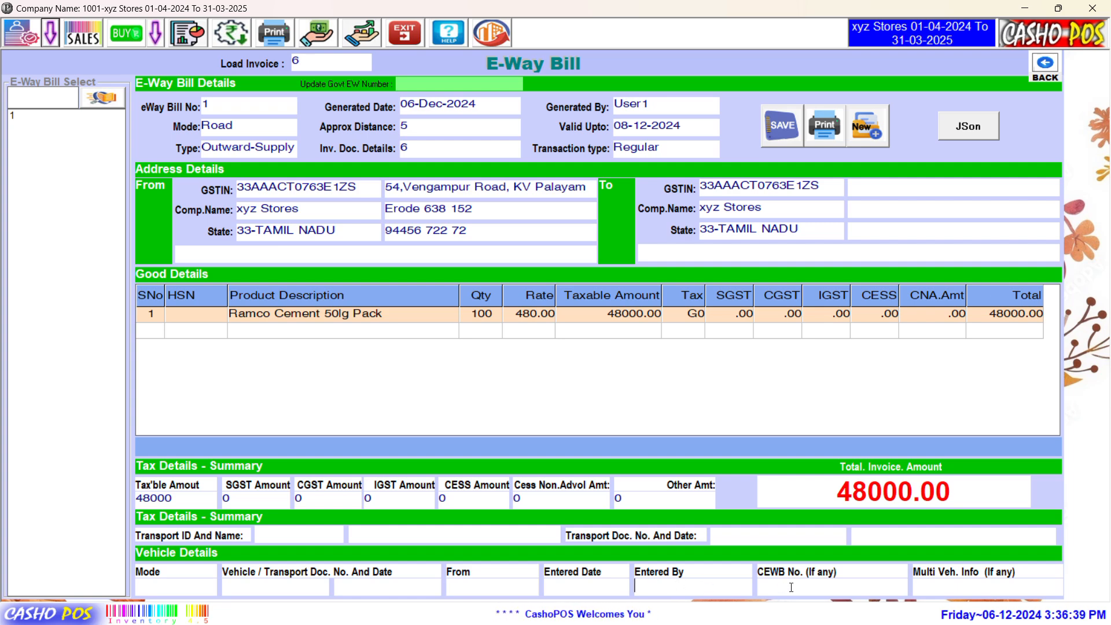
{"action": "left_click", "coordinate": [828, 593]}
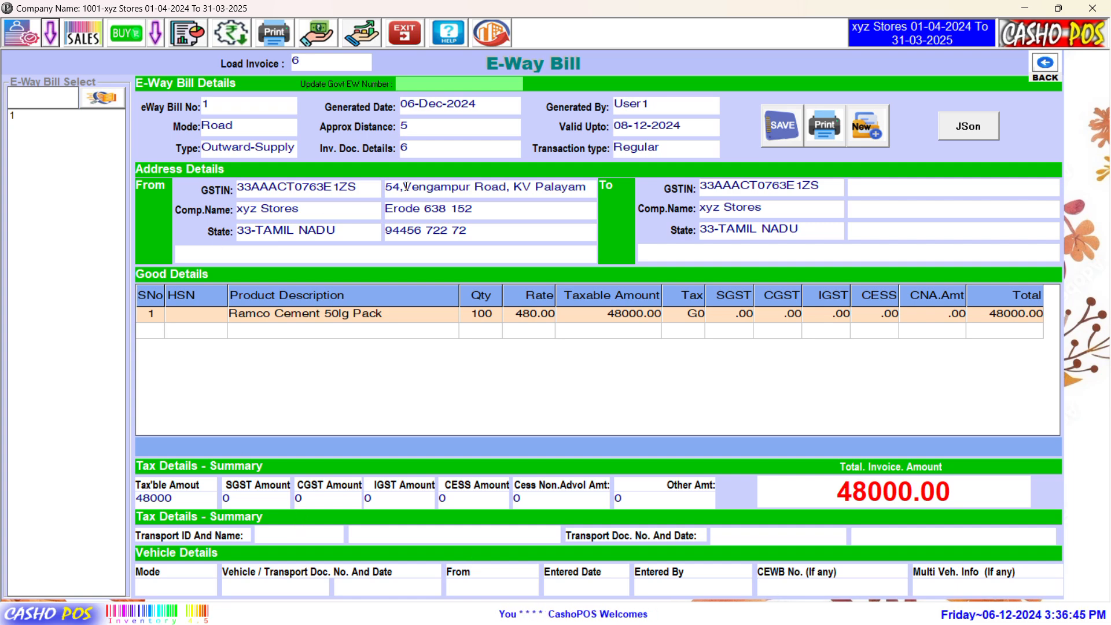
{"action": "left_click", "coordinate": [327, 497]}
{"action": "left_click_drag", "start_coordinate": [327, 497], "coordinate": [244, 499]}
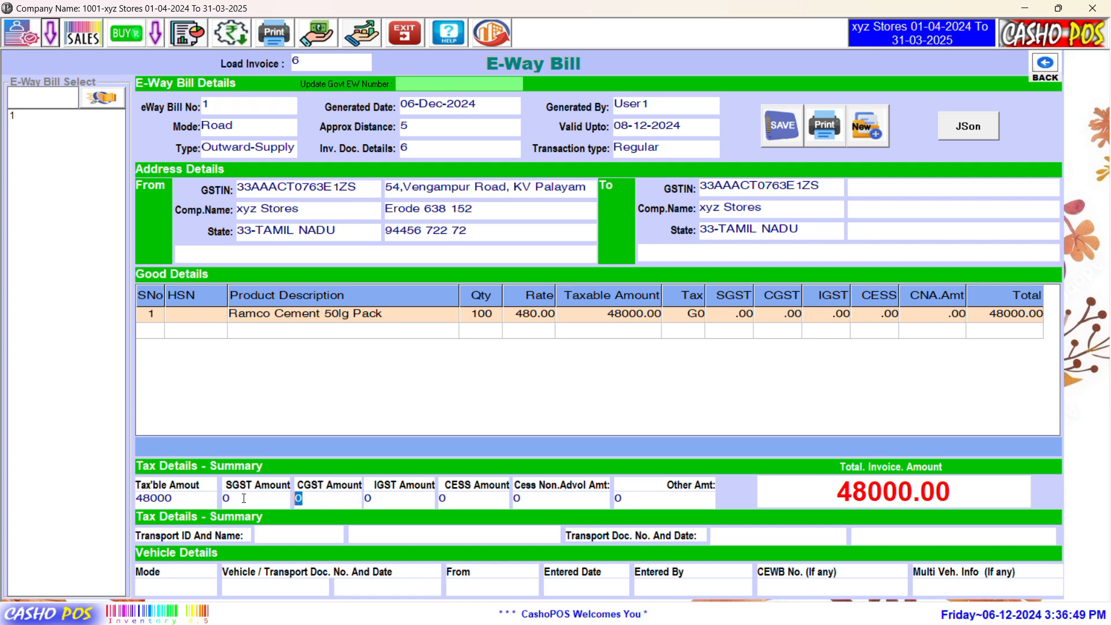
{"action": "left_click", "coordinate": [244, 499]}
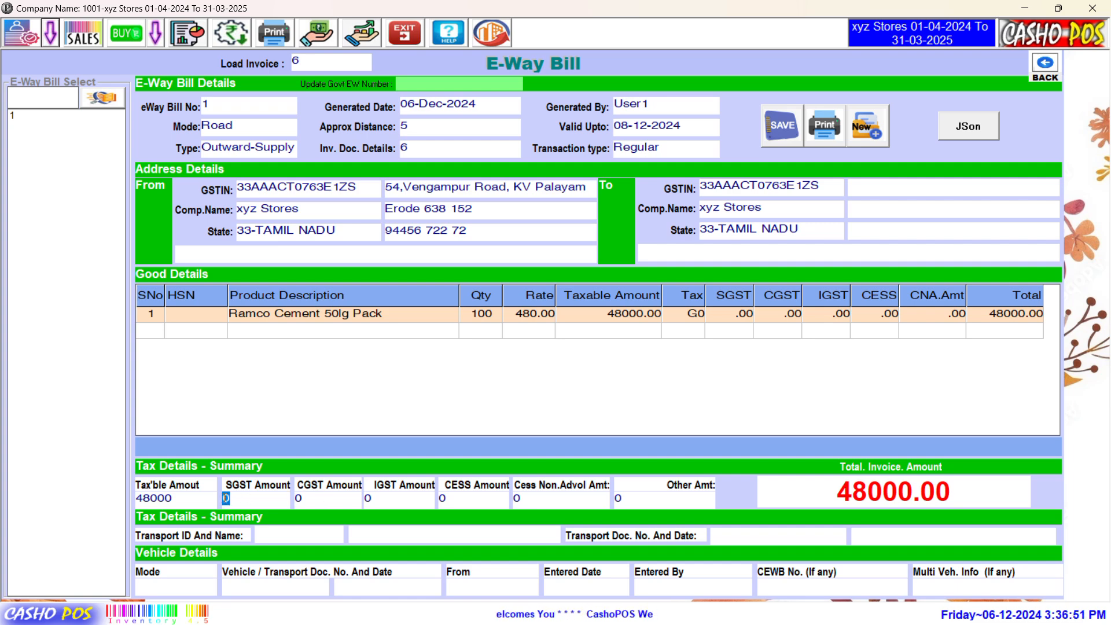
{"action": "left_click", "coordinate": [326, 498]}
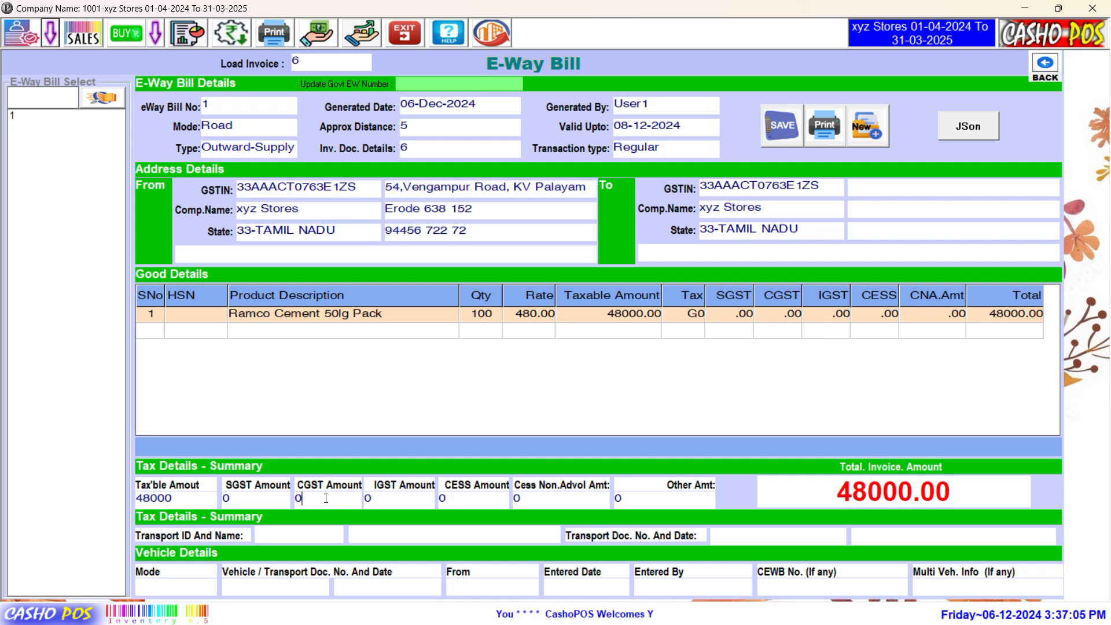
Save the e-way bill record and generate its JSON file.
{"action": "left_click", "coordinate": [782, 127]}
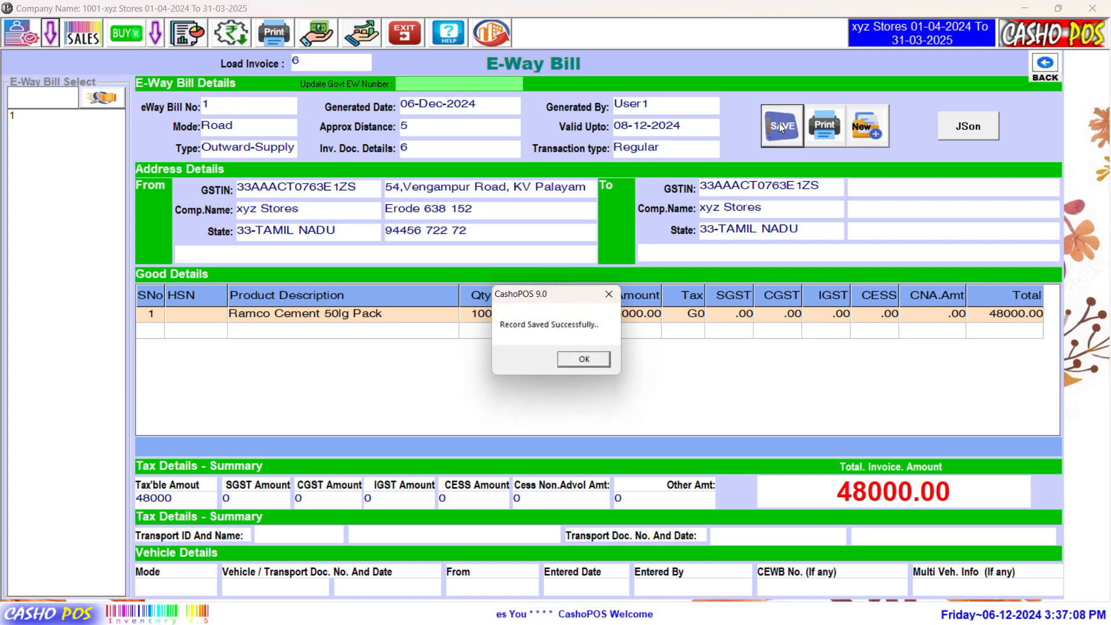
{"action": "left_click", "coordinate": [591, 367]}
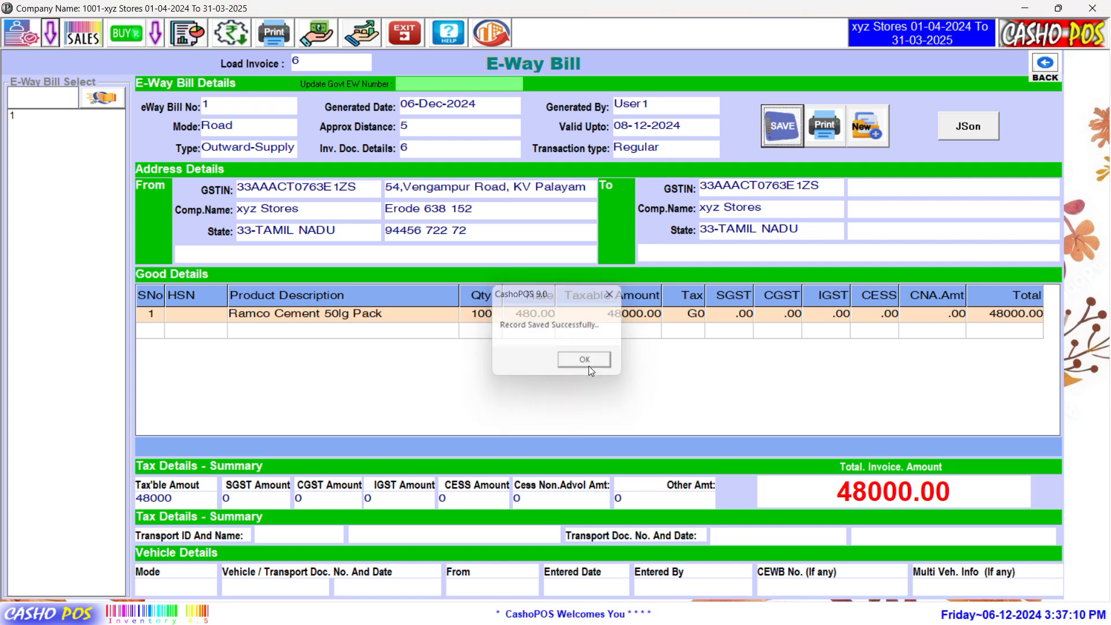
{"action": "left_click", "coordinate": [965, 131]}
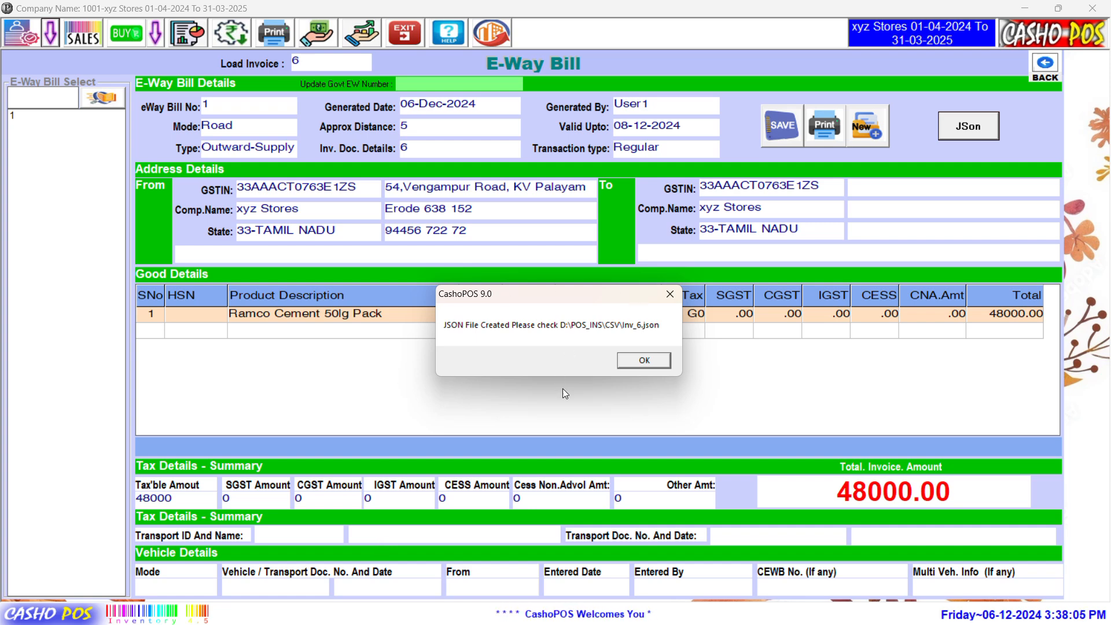
{"action": "left_click", "coordinate": [642, 359]}
Set the government EW number to the placeholder text "eway no" and save the e-way bill again.
{"action": "left_click", "coordinate": [462, 81]}
{"action": "type", "text": "asdfadsf"}
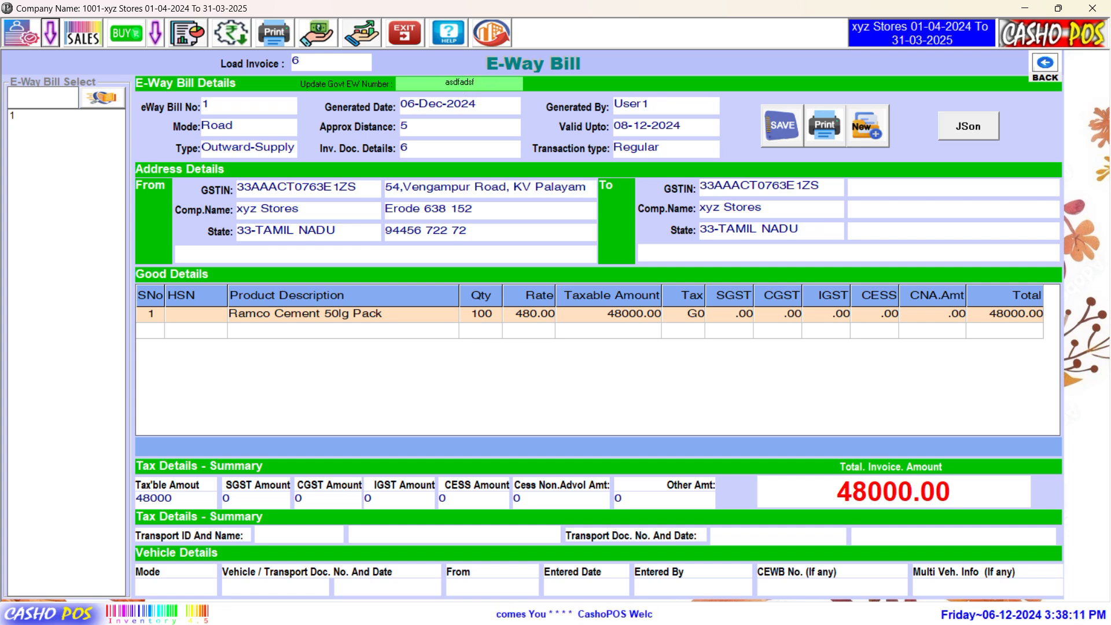
{"action": "double_click", "coordinate": [412, 83]}
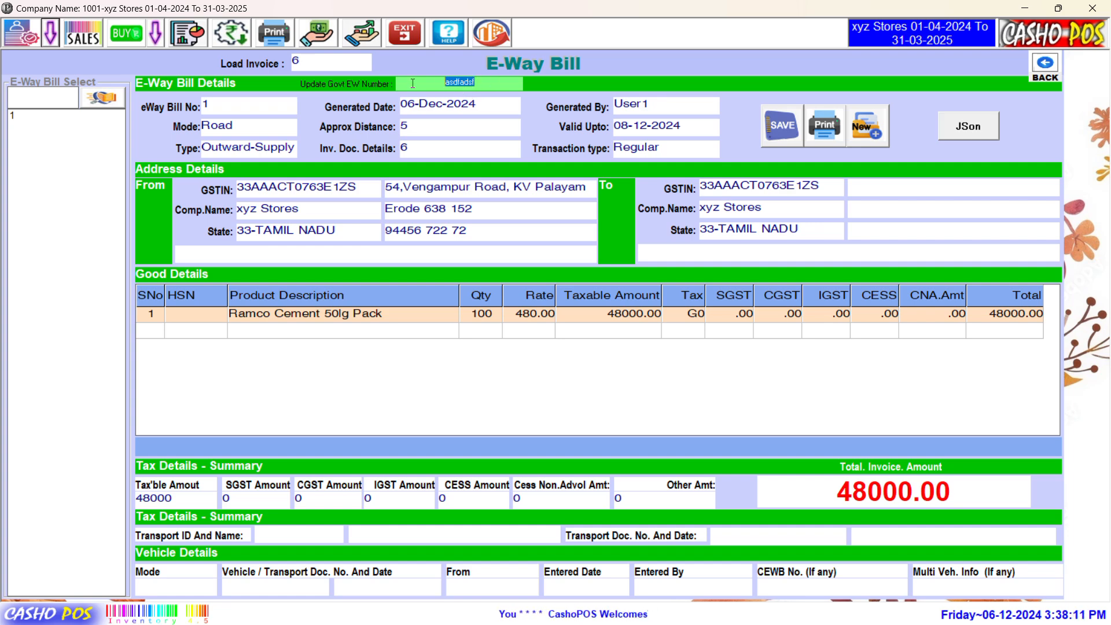
{"action": "type", "text": "ew"}
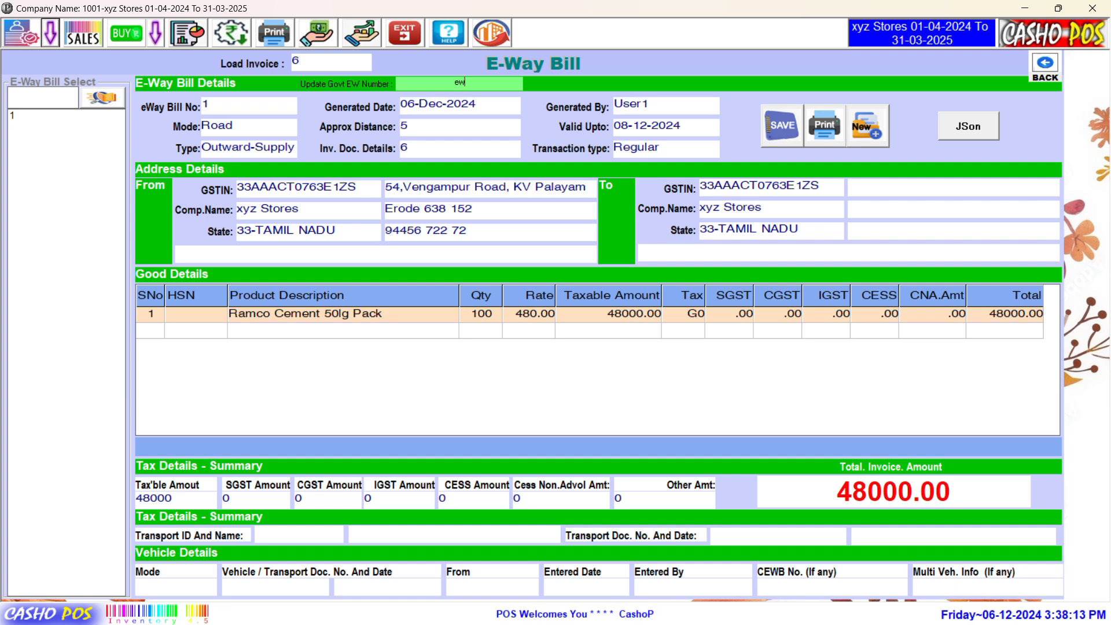
{"action": "type", "text": "ay no"}
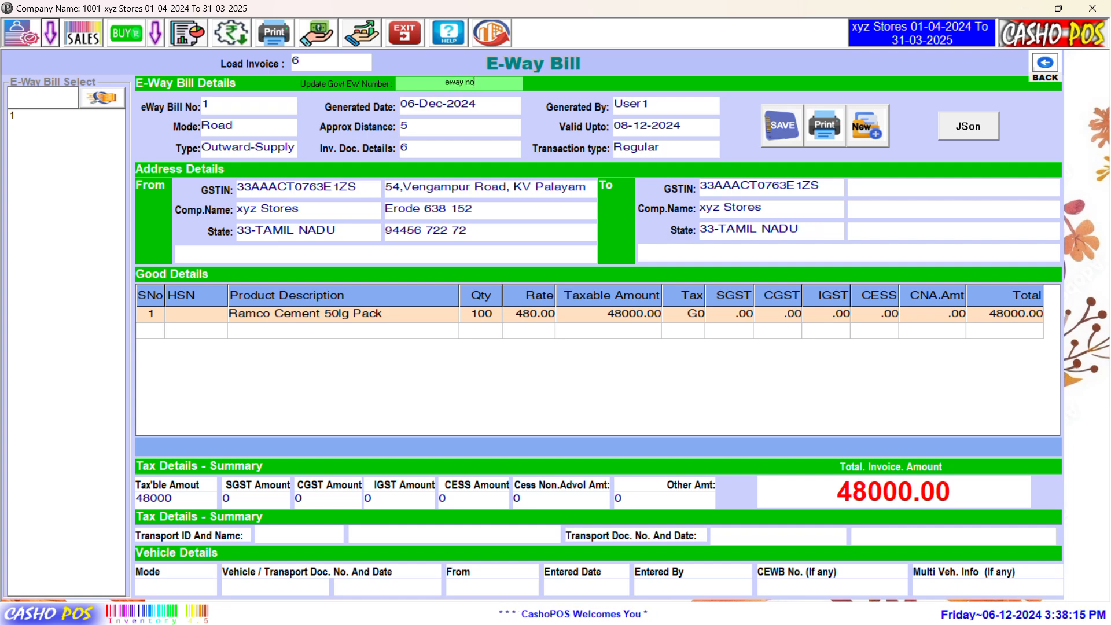
{"action": "left_click", "coordinate": [789, 133]}
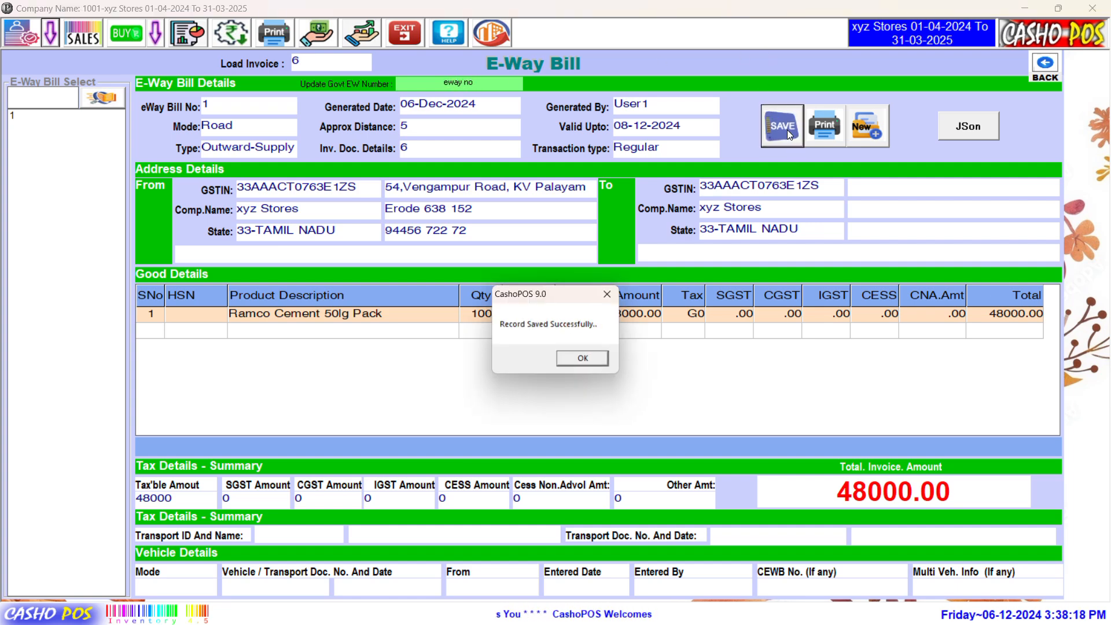
{"action": "left_click", "coordinate": [585, 361]}
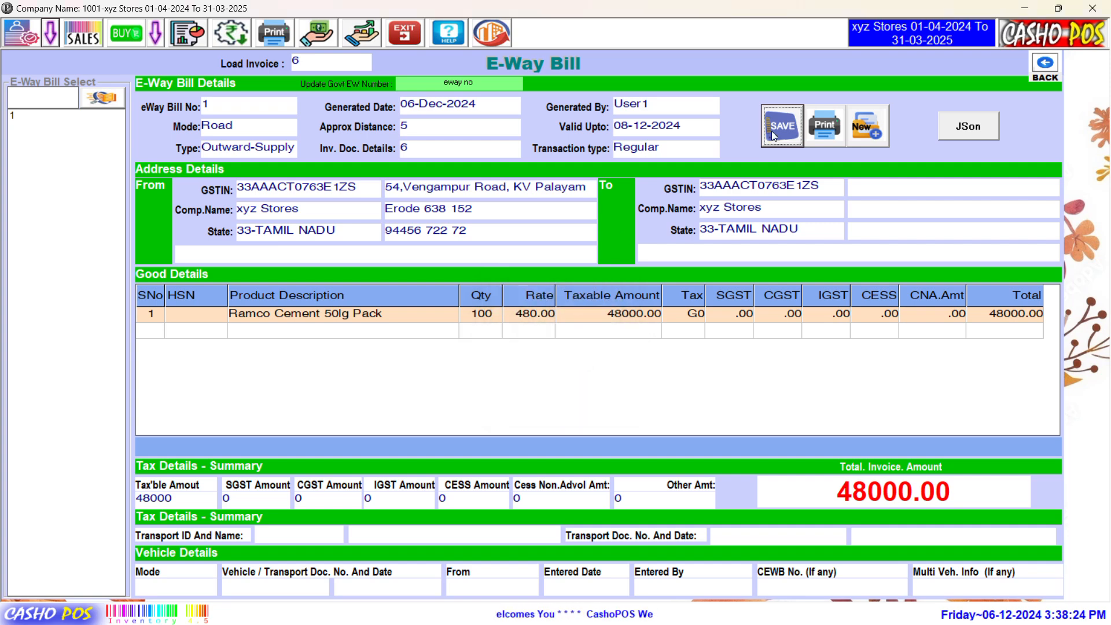
Preview the printed e-way bill, review its first page from header to vehicle details, and close the preview.
{"action": "left_click", "coordinate": [828, 127]}
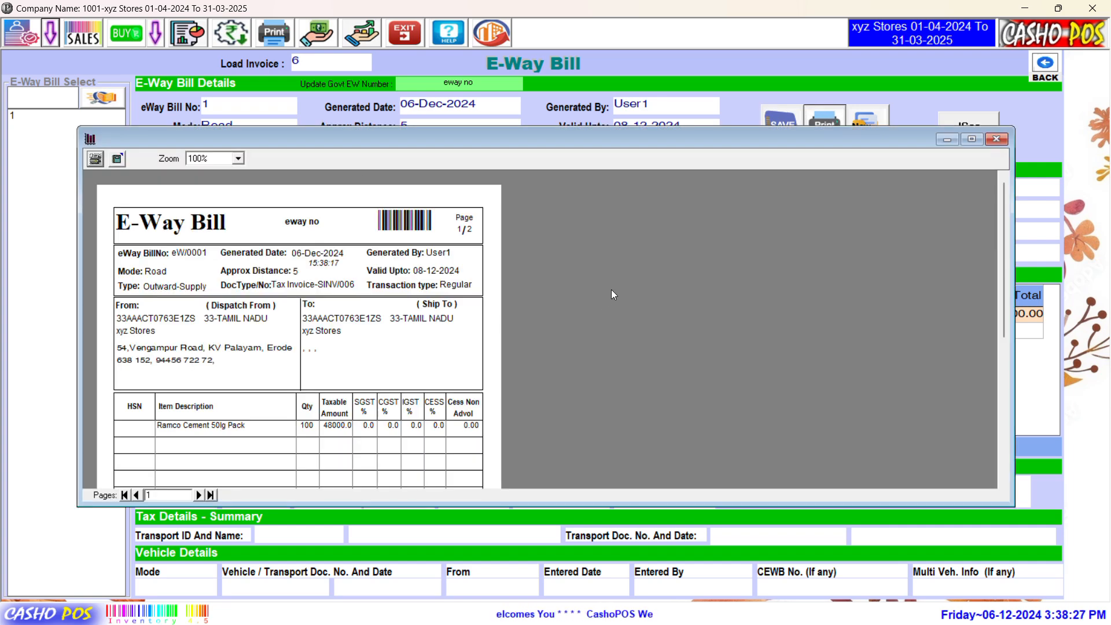
{"action": "left_click_drag", "start_coordinate": [1003, 264], "coordinate": [1007, 404]}
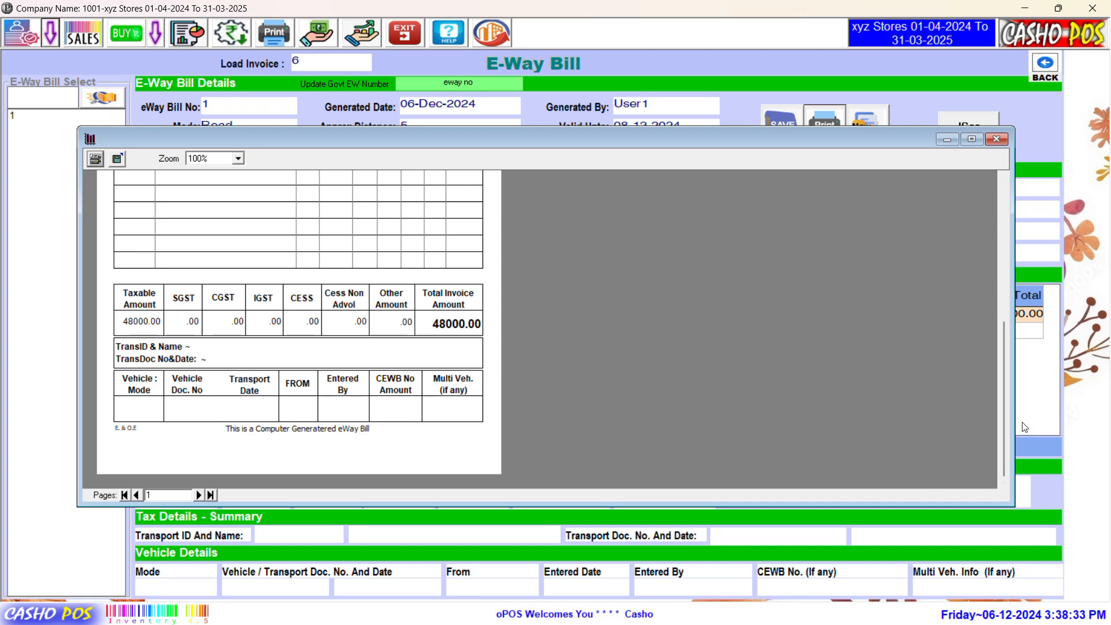
{"action": "left_click_drag", "start_coordinate": [1005, 423], "coordinate": [1009, 258]}
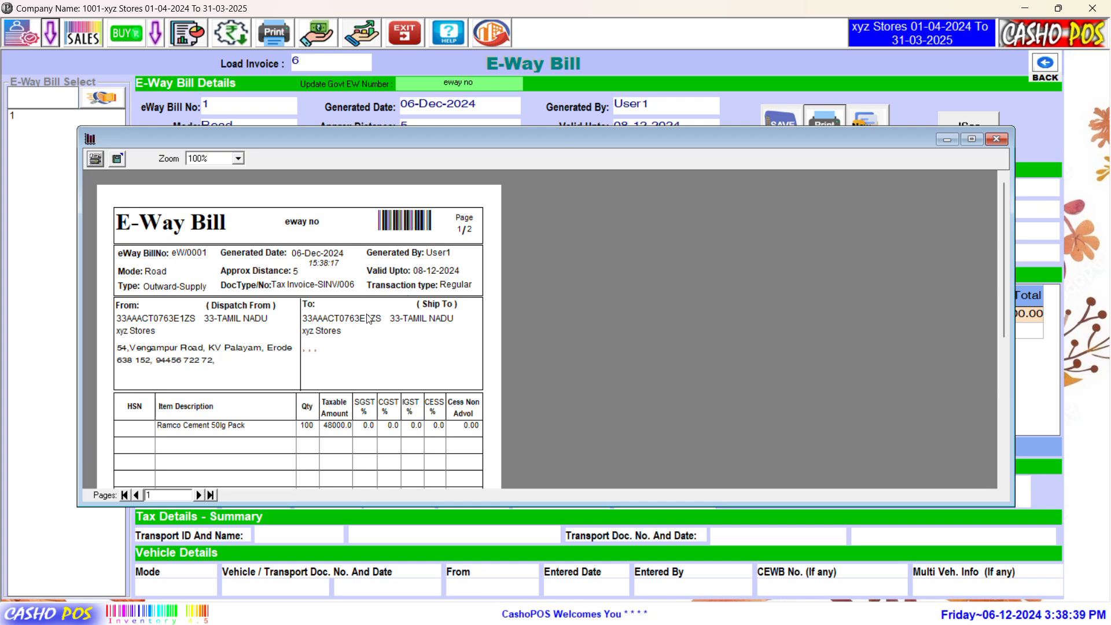
{"action": "left_click", "coordinate": [1000, 139]}
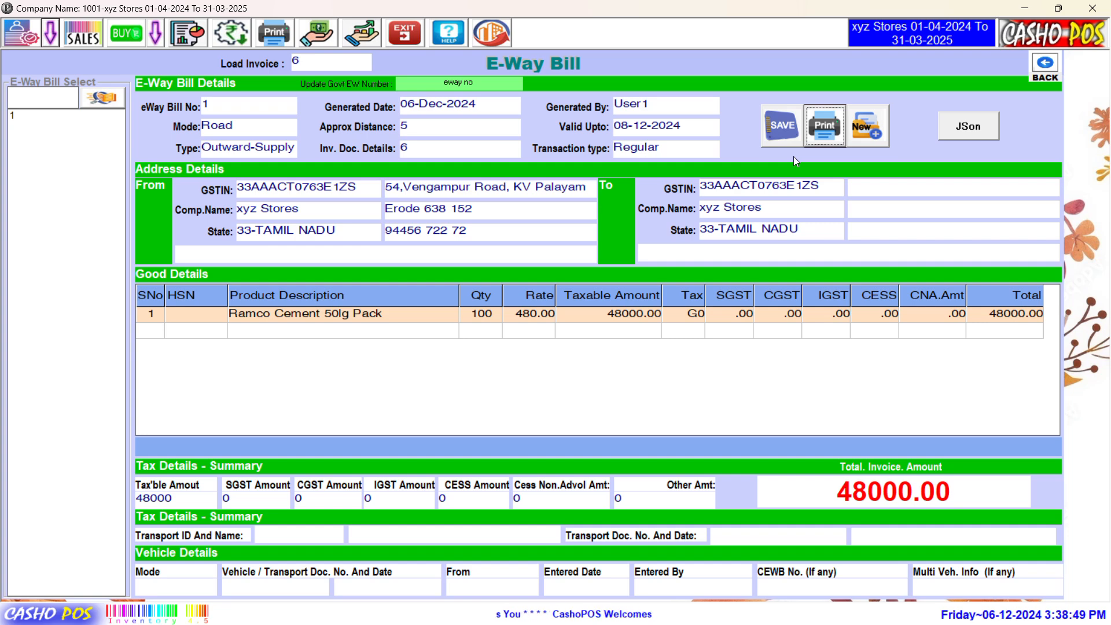